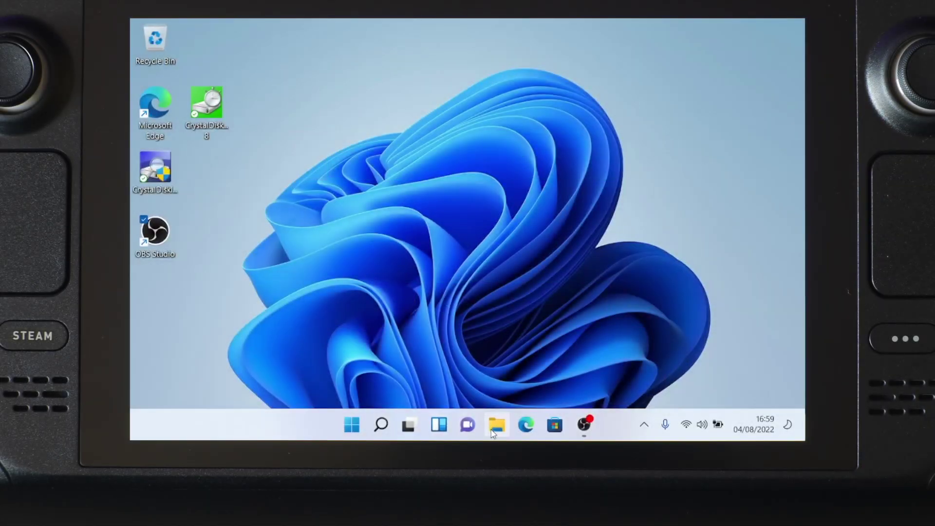
Open Computer Management for This PC from File Explorer and show Disk Management.
left_click(497, 425)
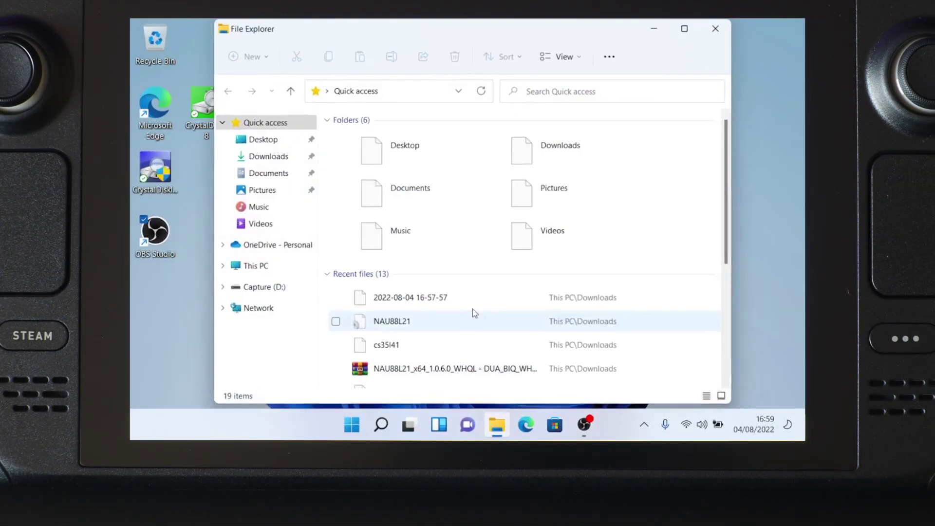
right_click(253, 266)
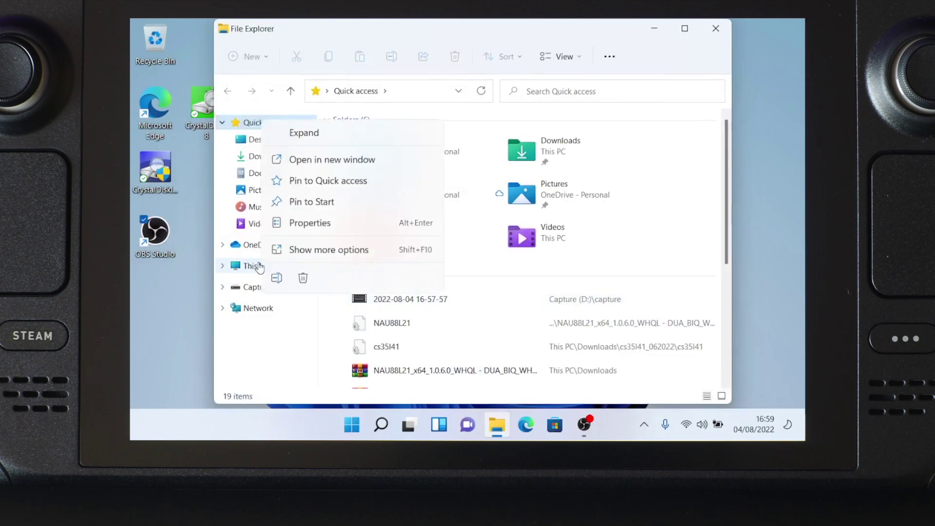
left_click(306, 249)
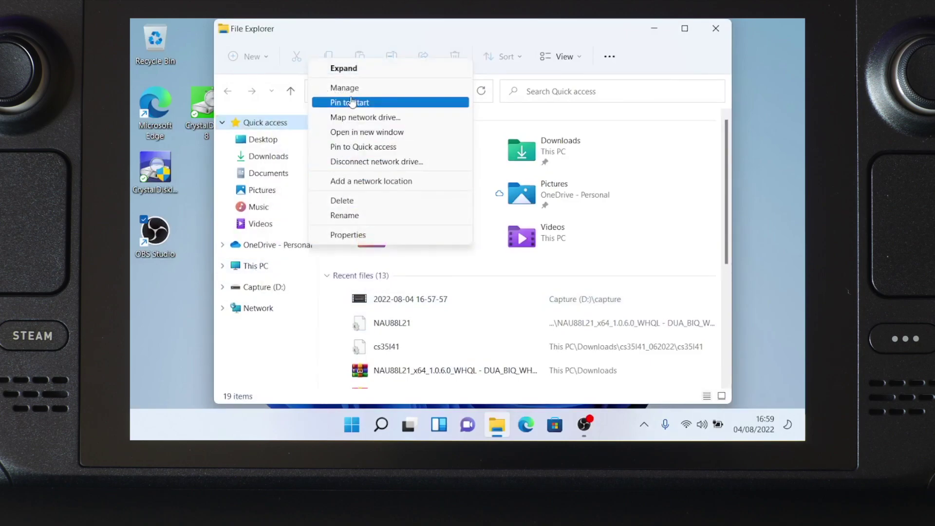
left_click(352, 89)
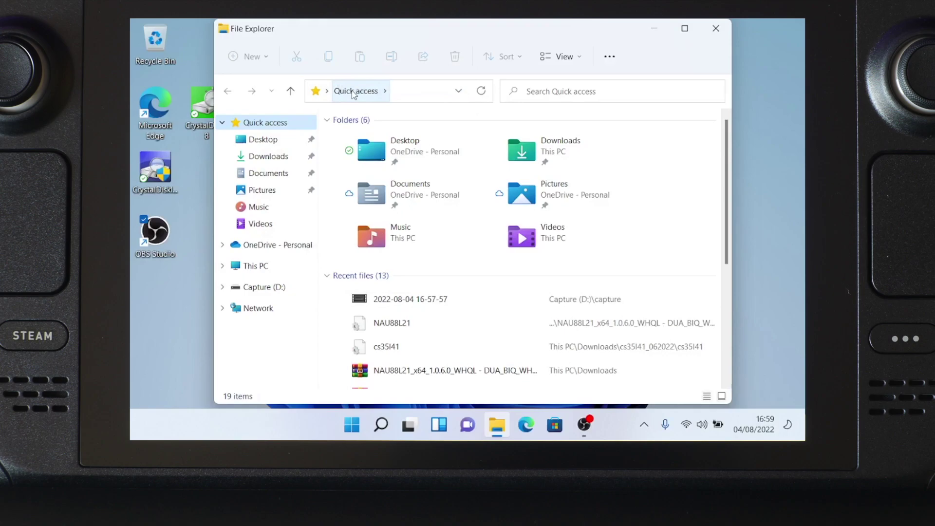
left_click(211, 152)
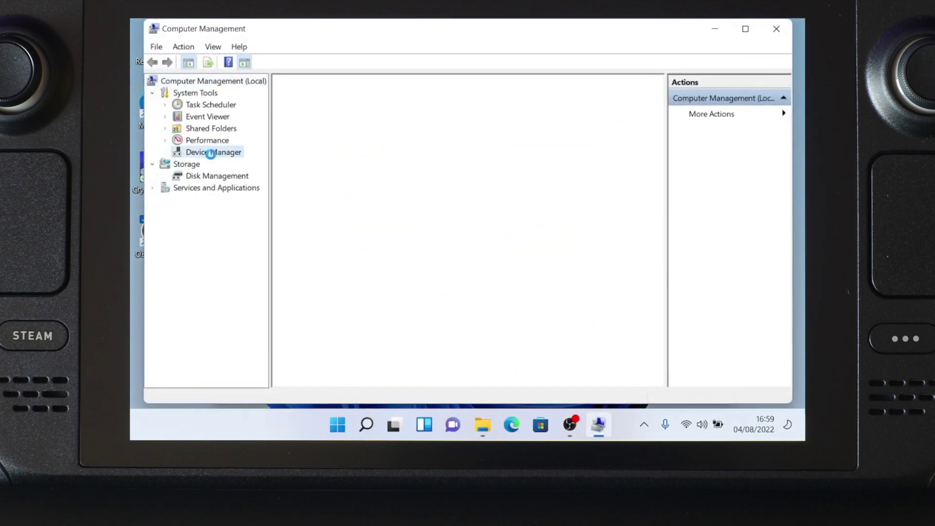
left_click(200, 178)
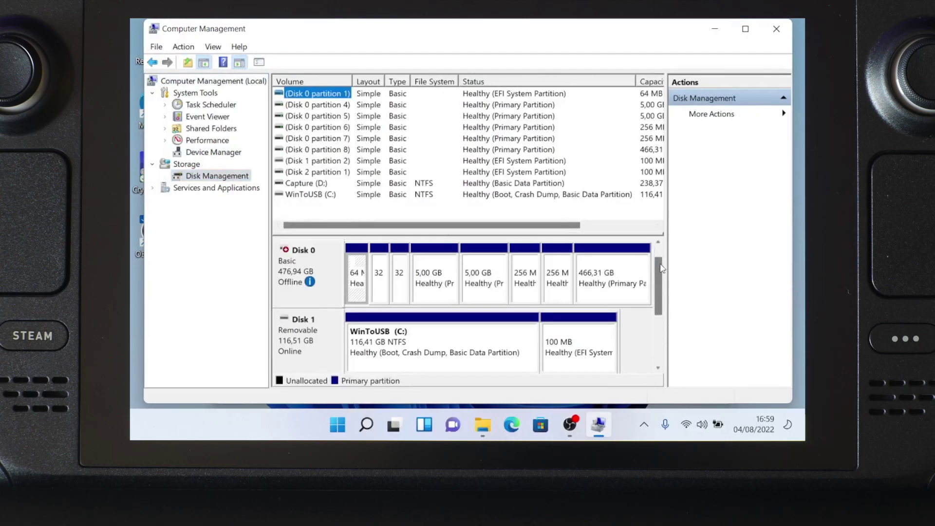
Shrink the WinToUSB (C:) volume on Disk 1 by 65536 MB.
left_click_drag(661, 269, 658, 287)
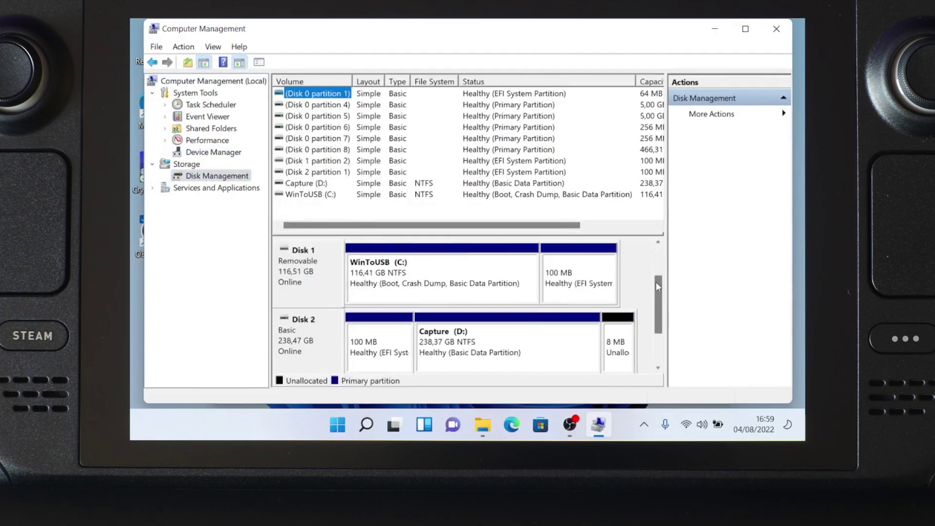
left_click(437, 277)
right_click(436, 279)
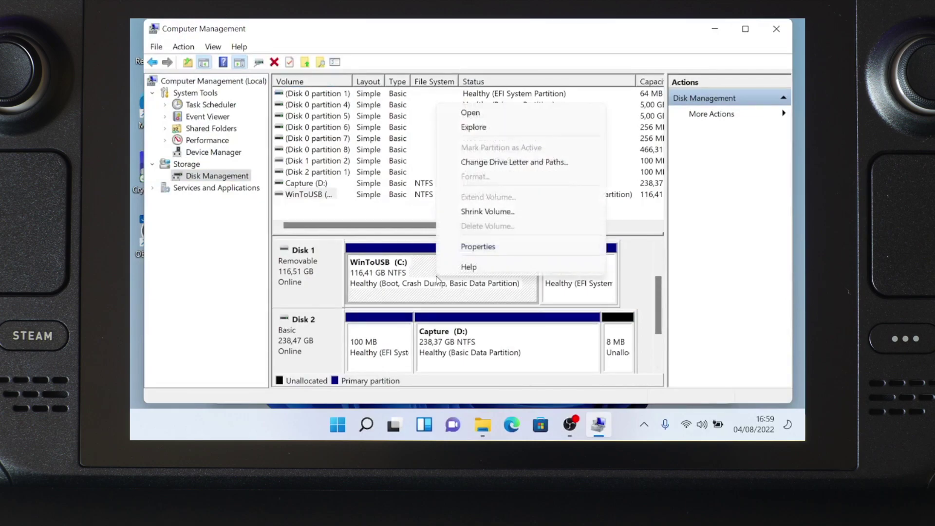
left_click(462, 212)
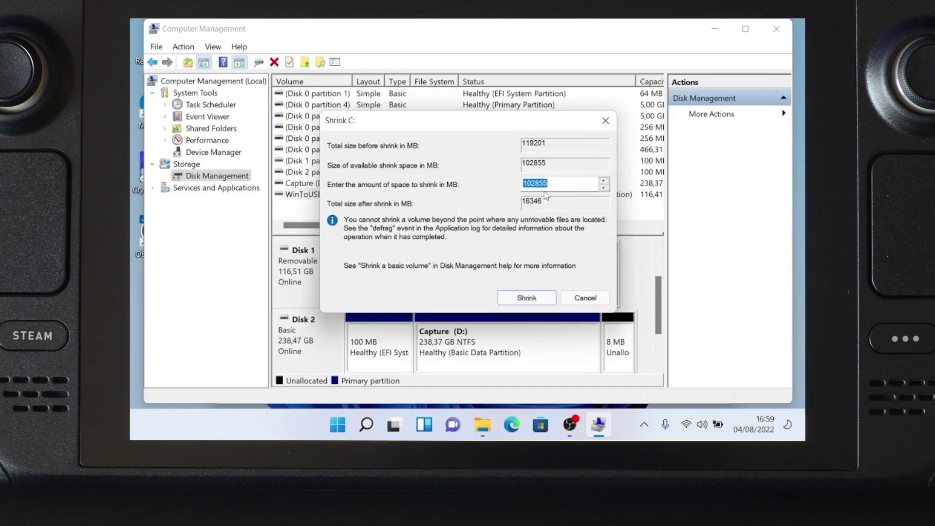
left_click(568, 183)
left_click_drag(566, 184, 505, 183)
type("65536")
left_click(515, 302)
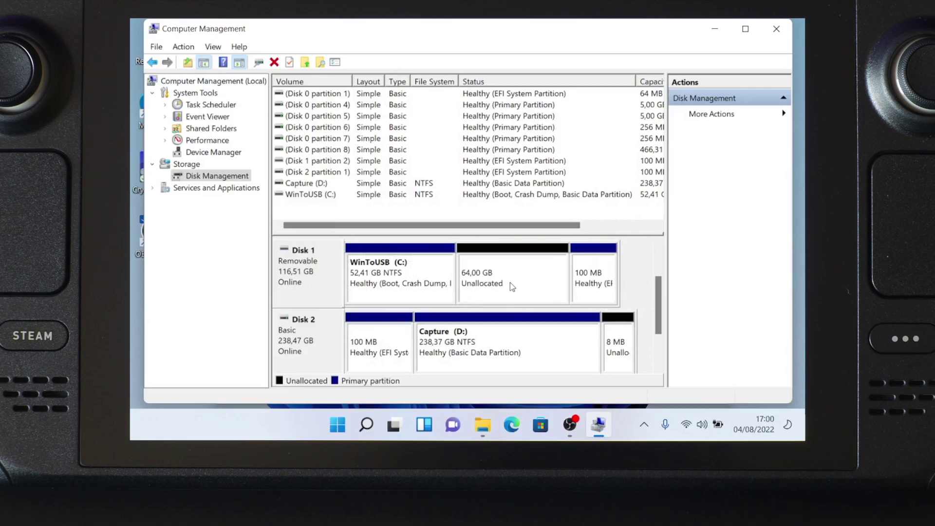
Create a 65535 MB simple volume in Disk 1's unallocated space, quick-formatted as NTFS with default allocation size and label New Volume.
left_click(517, 279)
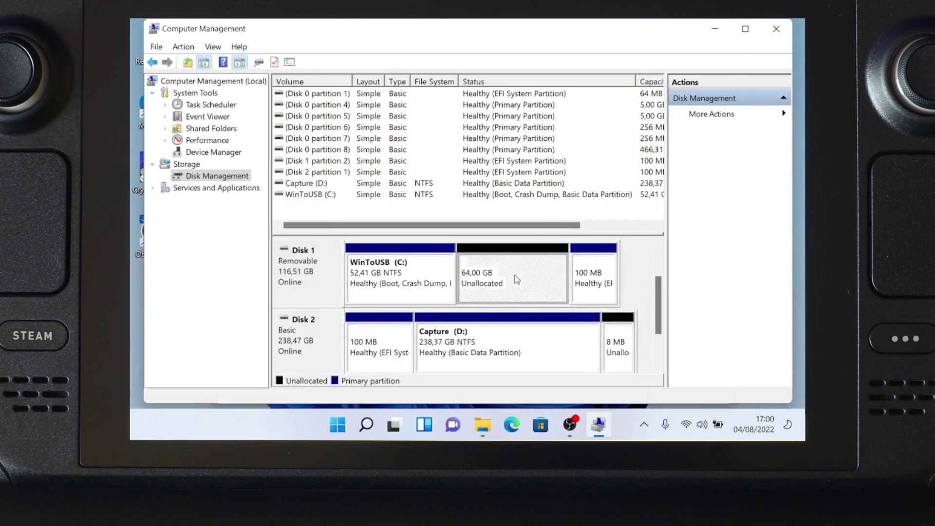
right_click(517, 279)
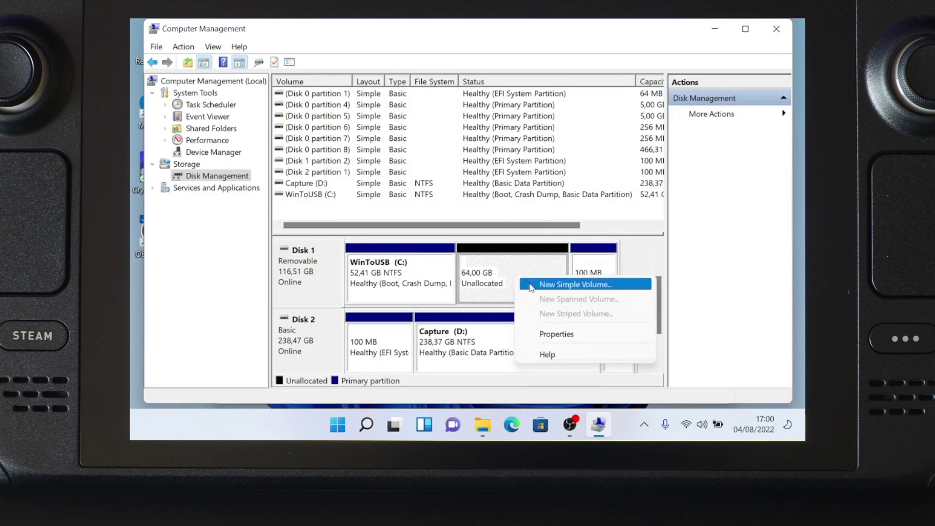
left_click(560, 286)
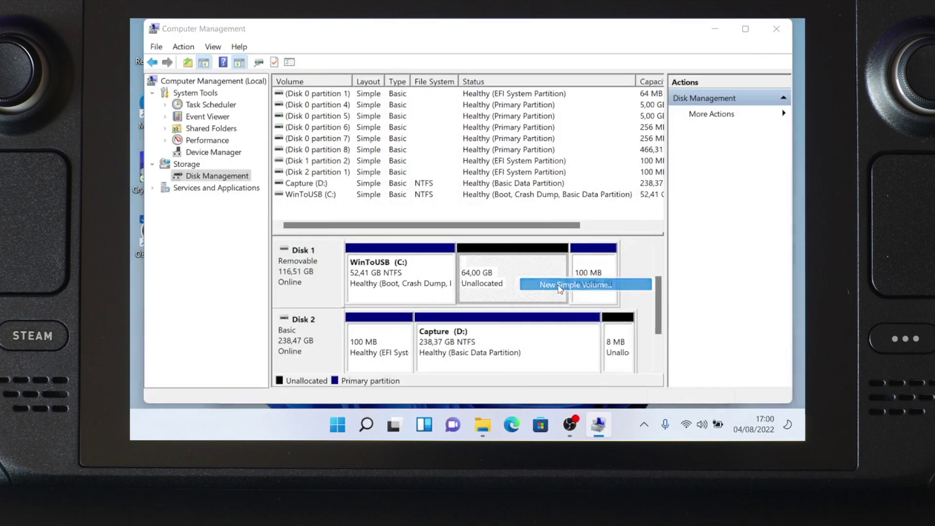
left_click(528, 329)
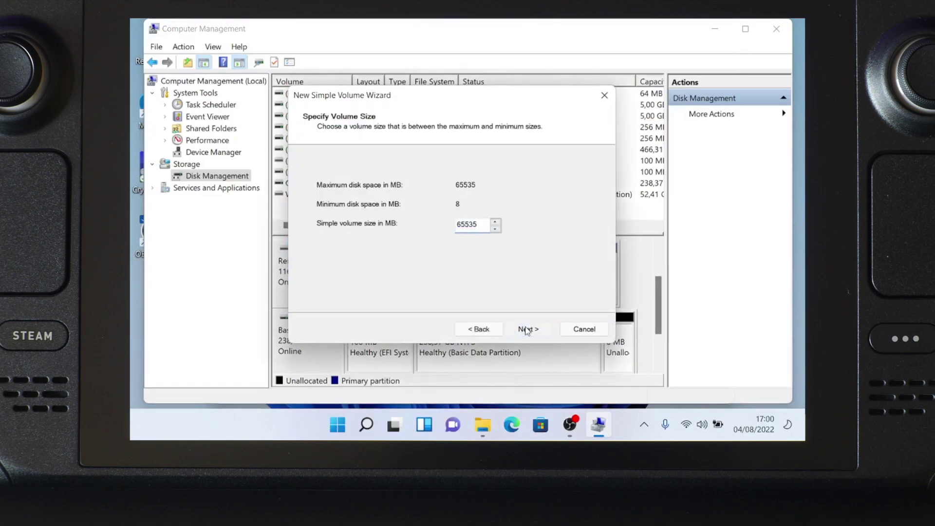
left_click(527, 329)
left_click(527, 330)
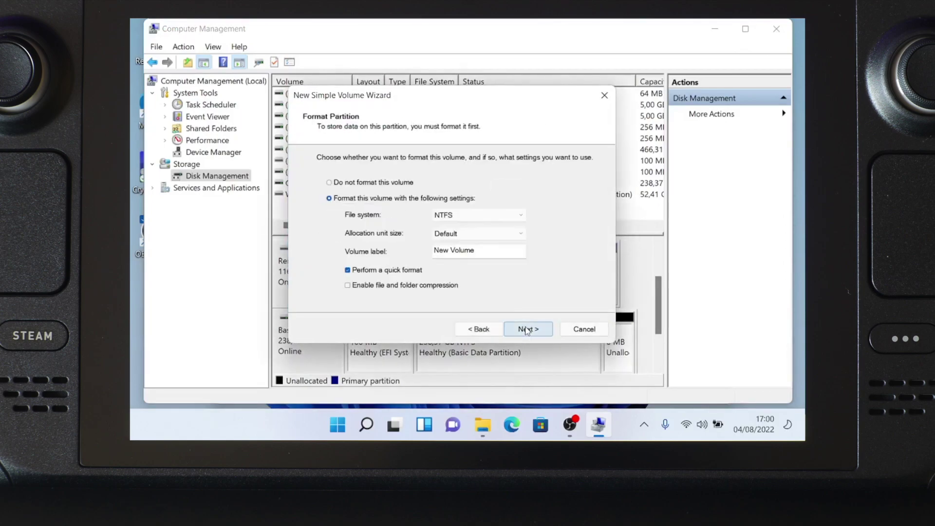
left_click(527, 329)
left_click(527, 329)
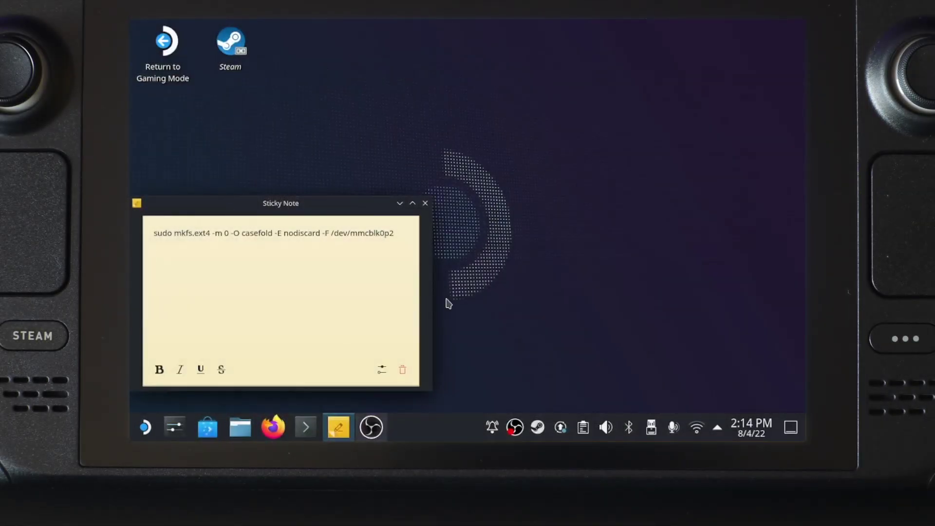
In Konsole, list all block devices with sudo lsblk, entering the account password, and highlight the mmcblk0p2 partition row.
left_click(307, 427)
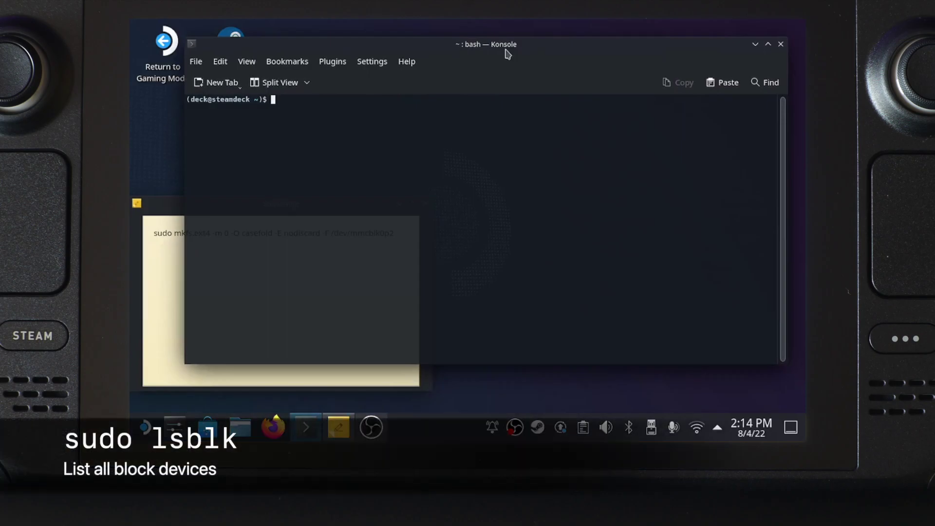
type("sudo lsblk")
key("Return")
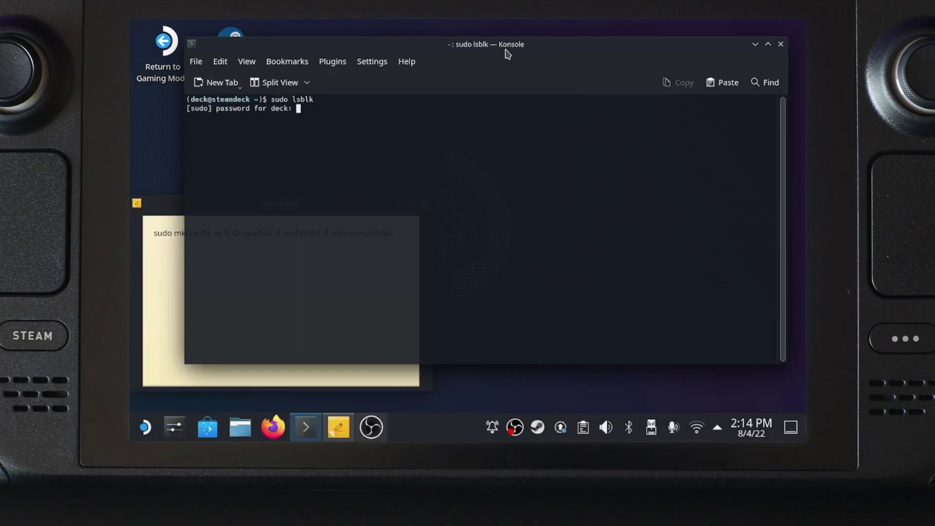
key("Return")
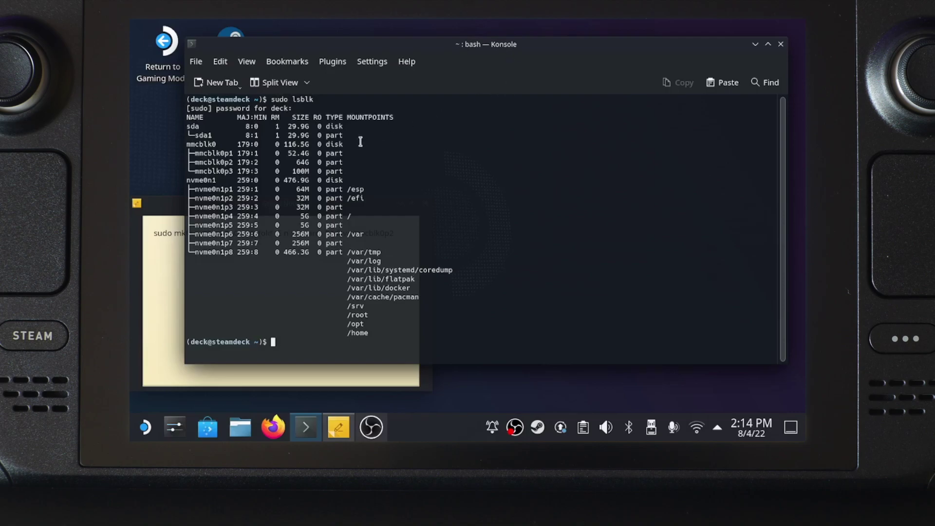
left_click_drag(341, 161, 185, 165)
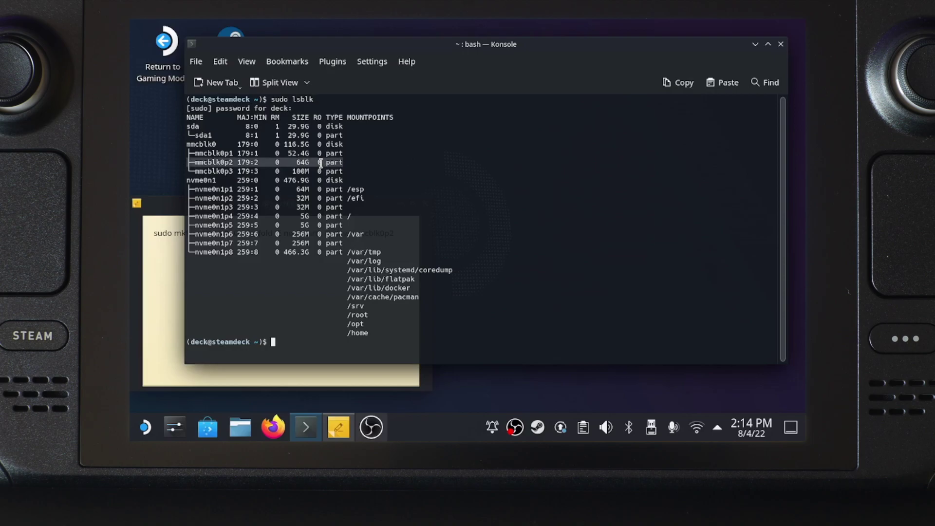
left_click(166, 236)
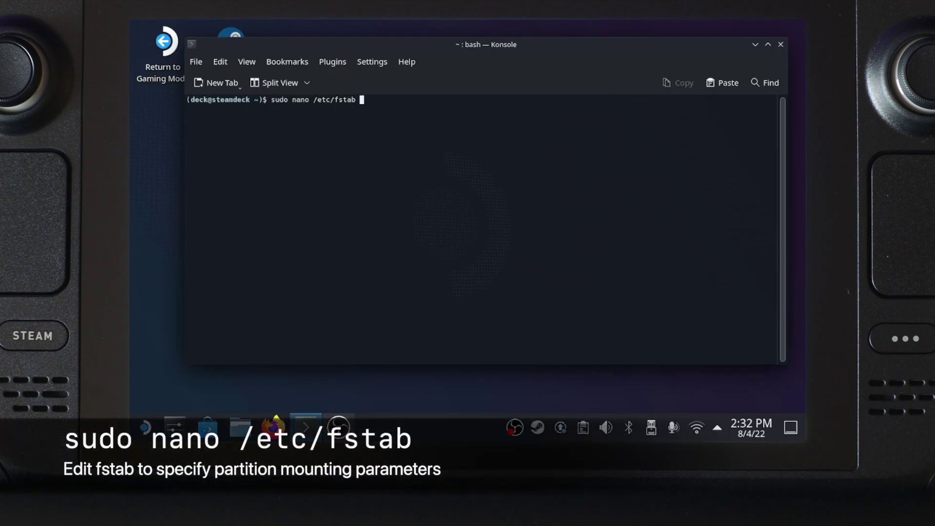
Open /etc/fstab with sudo nano, entering the account password, and go to the empty line below the /home entry.
key("Return")
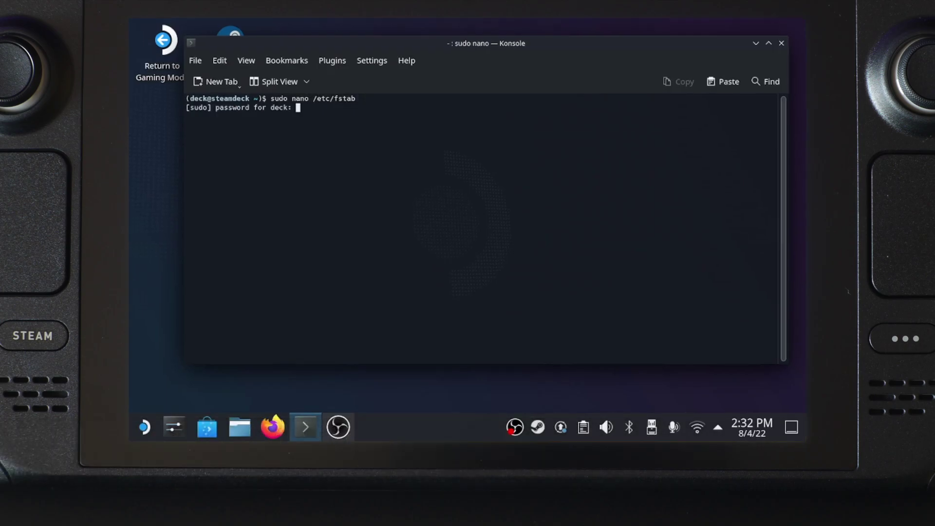
key("Return")
key("Down")
key("Down")
key("Down")
key("Down")
key("Down")
key("Down")
key("Down")
key("Down")
key("Down")
key("Down")
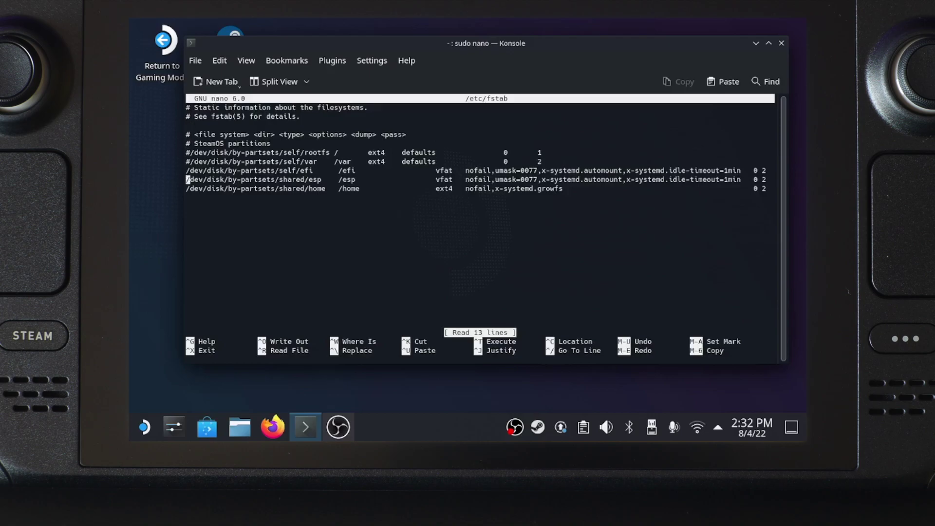
Begin a new fstab entry with device /dev/mmcblk0p2, mount point /run/media/mmcblk0p1 and file system type ext4.
type("/dev/mmcblk0p2")
key("Tab")
type("/run/med")
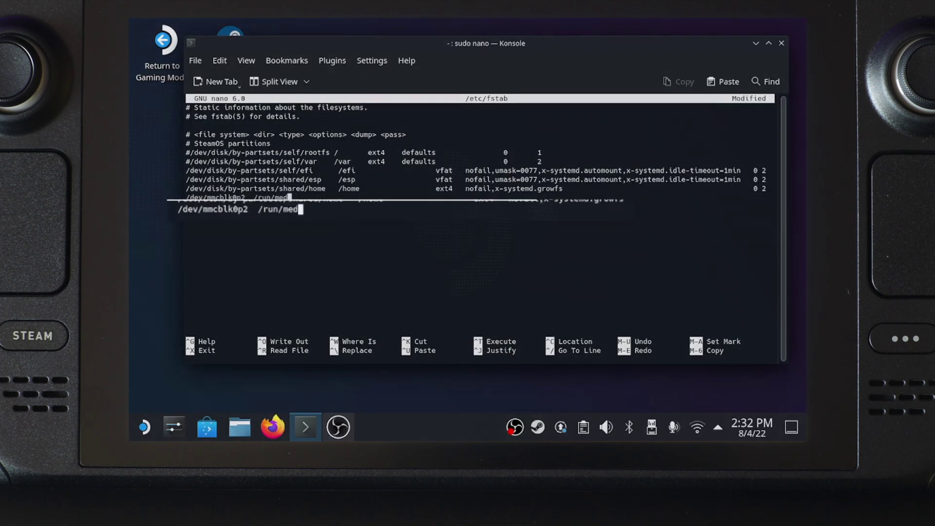
type("ia/mmcblk")
type("0p1")
key("Tab")
type("ext4")
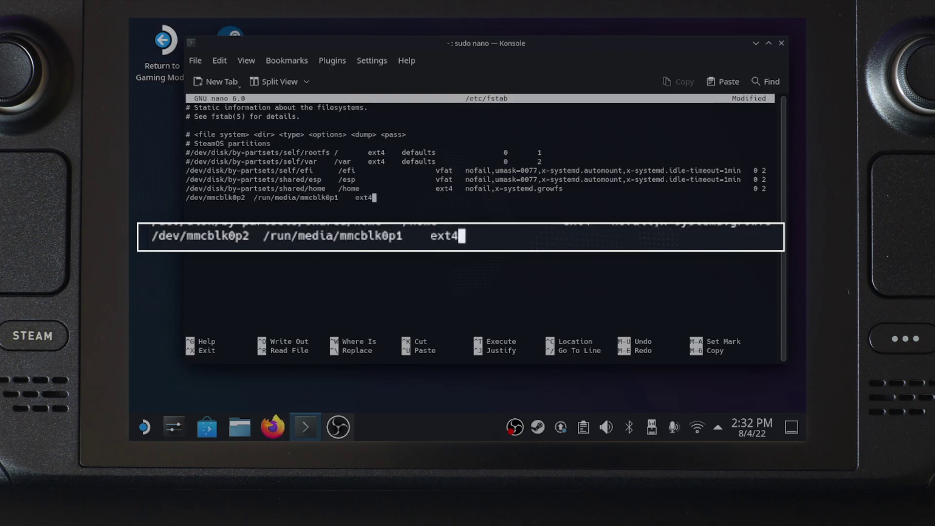
Complete the mmcblk0p2 entry with options defaults,nofail,users,exec,rw,auto and dump/pass values 0 2, ending the line.
key("Tab")
type("defaults,")
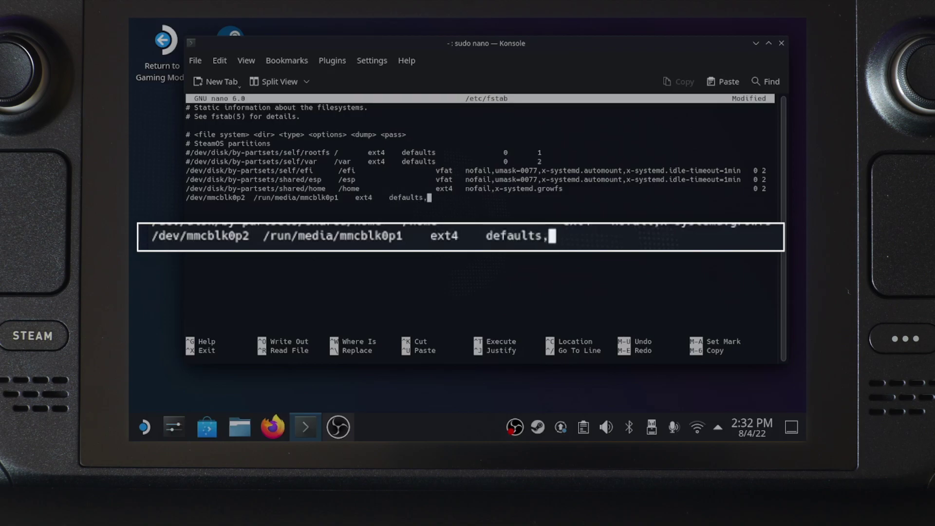
type("nofail,")
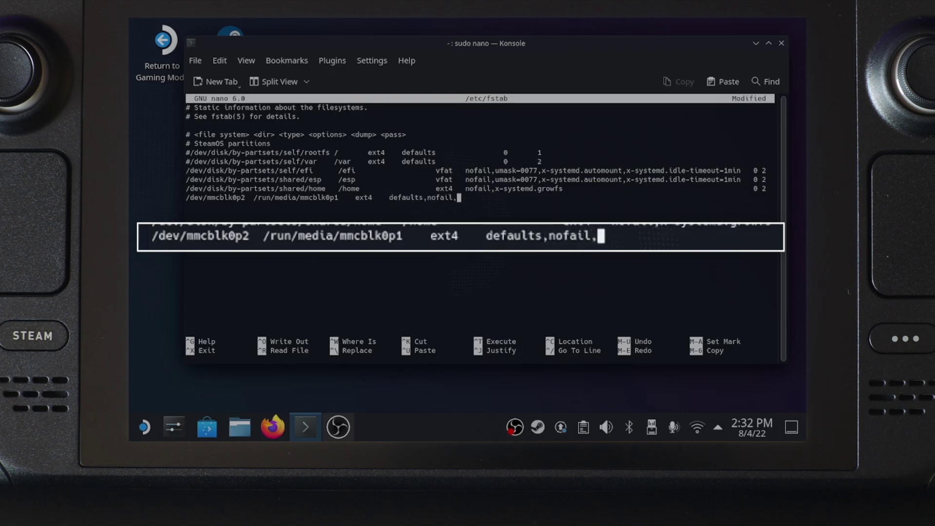
type("users,")
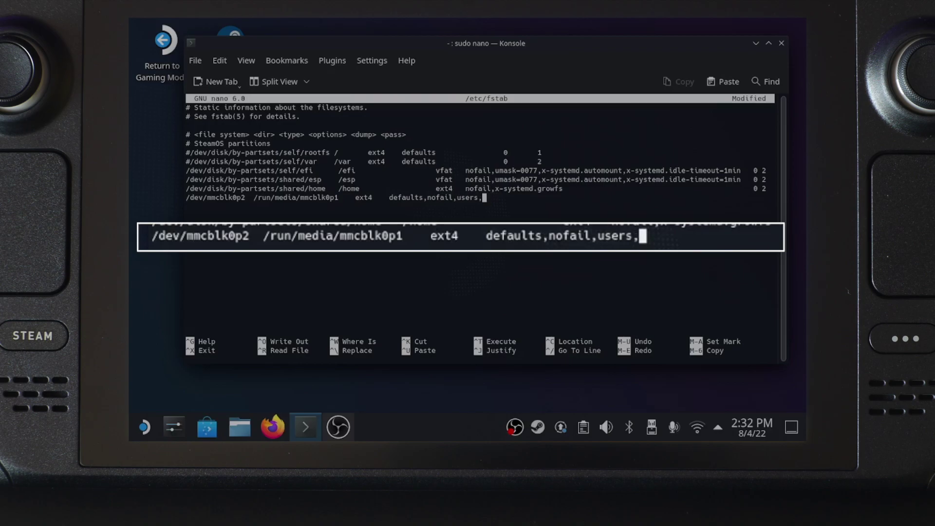
type("exec,rw")
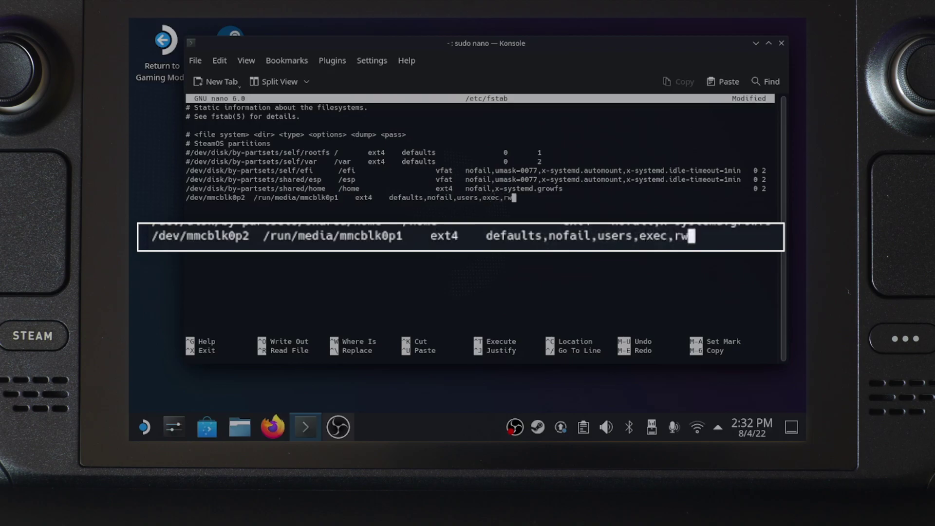
type(",auto")
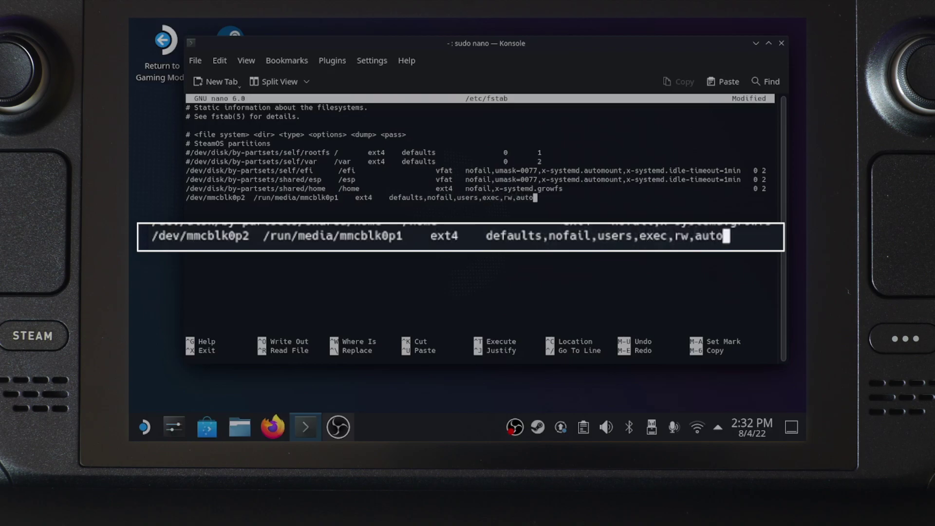
key("Tab")
type("0 2")
key("Return")
Save the changes to /etc/fstab under the same file name and exit nano.
key("ctrl+o")
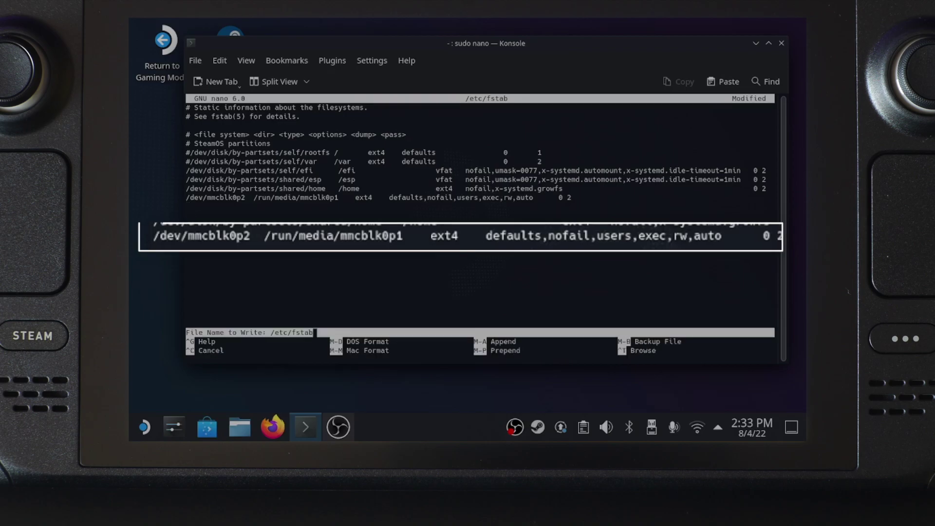
key("Return")
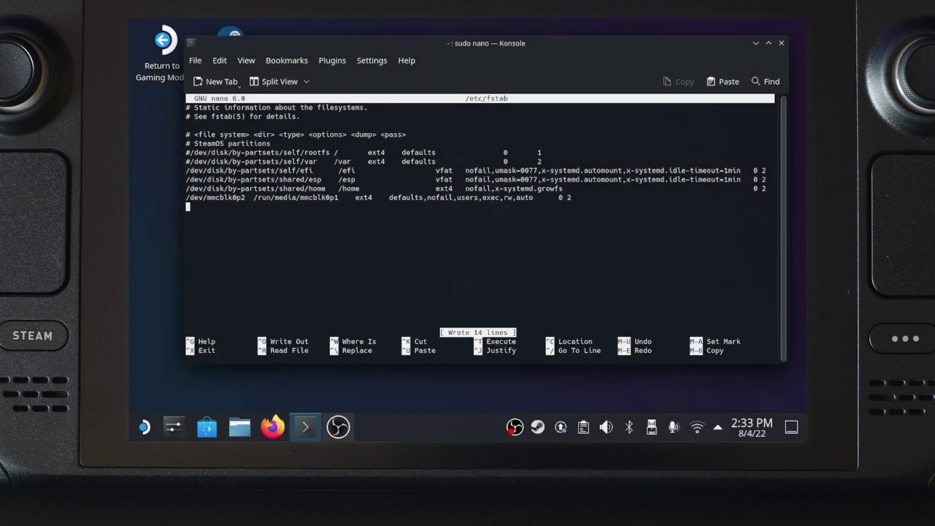
key("ctrl+x")
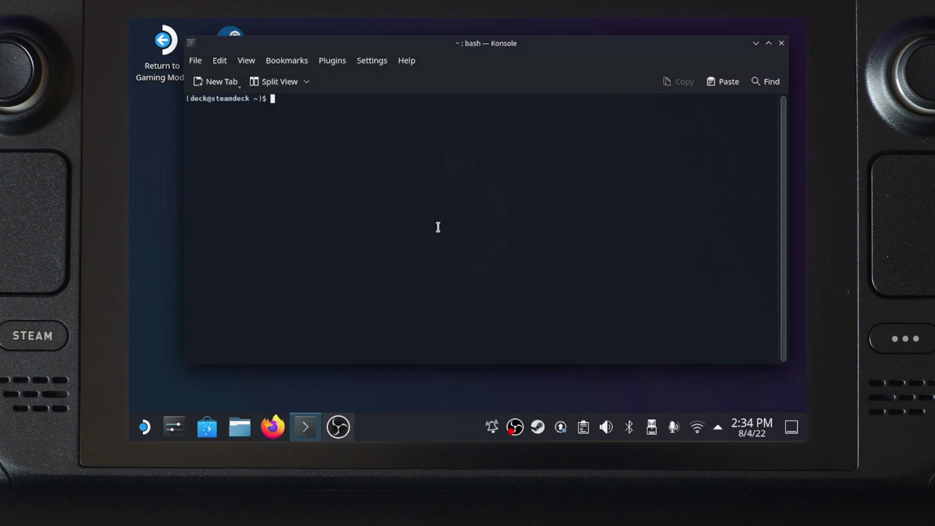
List the mounted filesystems with df -h and highlight the /dev/mmcblk0p2 row to check its mount point.
type("df -h")
key("Return")
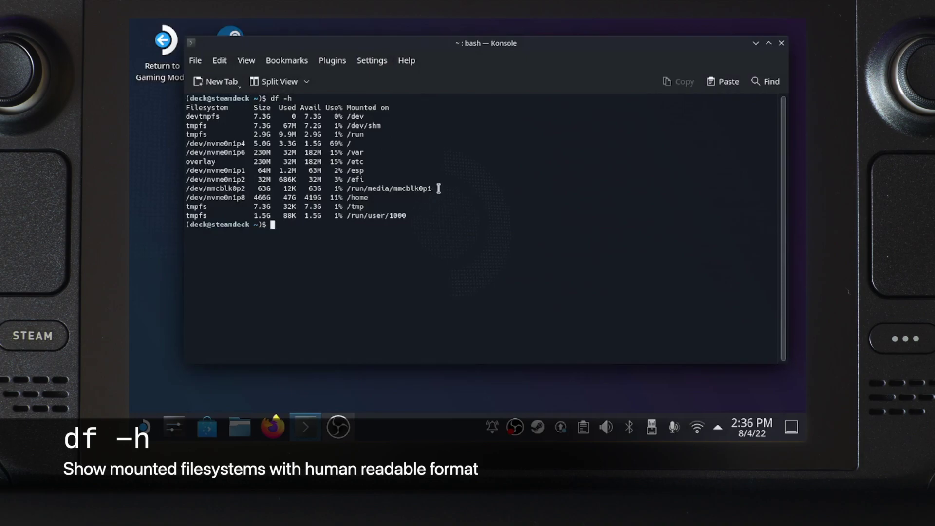
left_click_drag(438, 189, 130, 194)
left_click(447, 263)
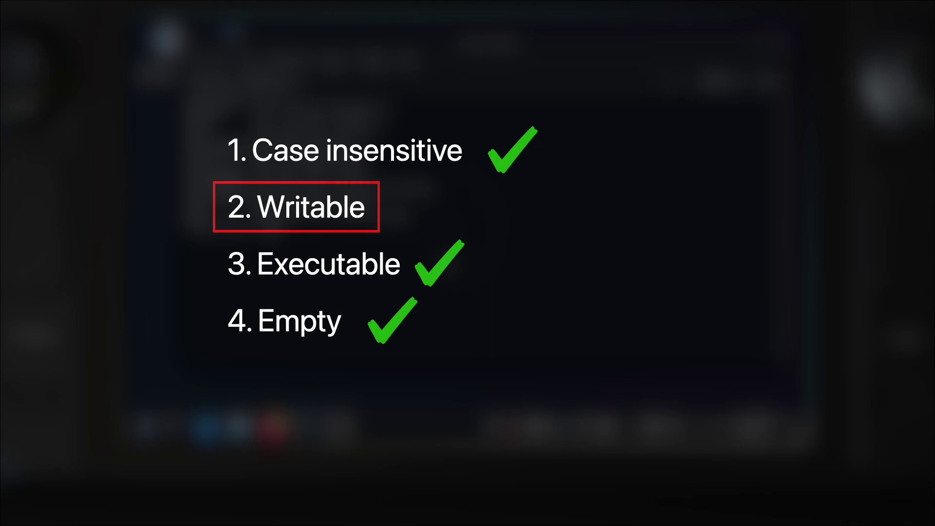
Change the owner and group of /run/media/mmcblk0p1 to 1000:1000 with sudo chown, authenticating with the sudo password.
type("sudo chown 1000")
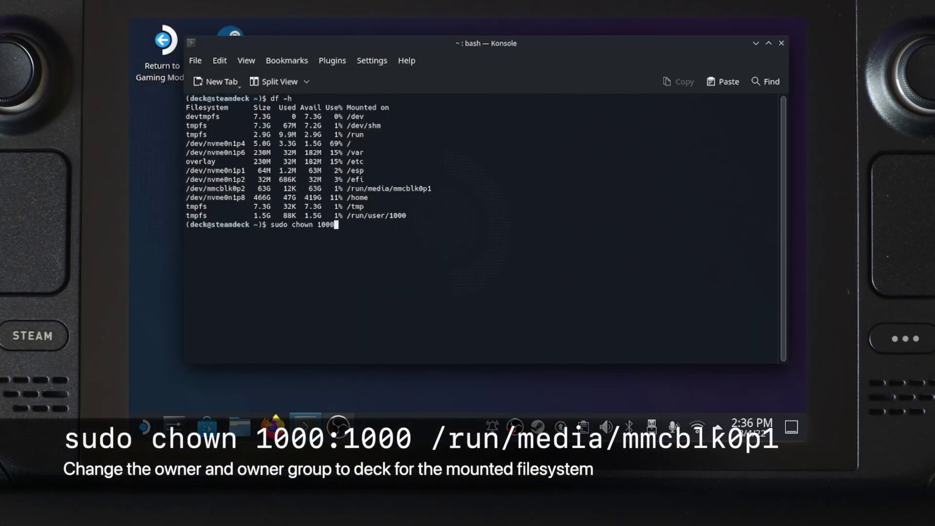
type(":1000 /run/media/m")
key("Tab")
type("1")
key("Return")
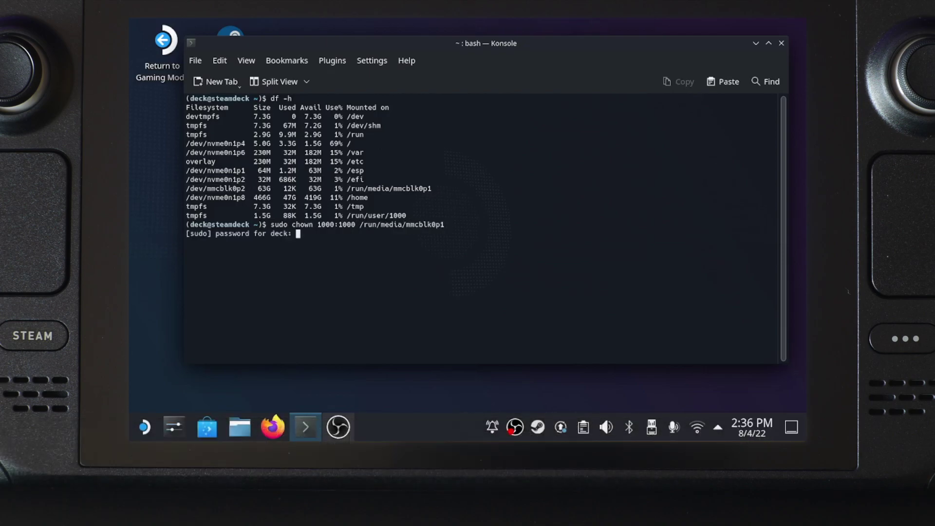
key("Return")
Delete everything inside the mounted partition with sudo rm -rf /run/media/mmcblk0p1/* and close the terminal.
type("sudo rm -rf ")
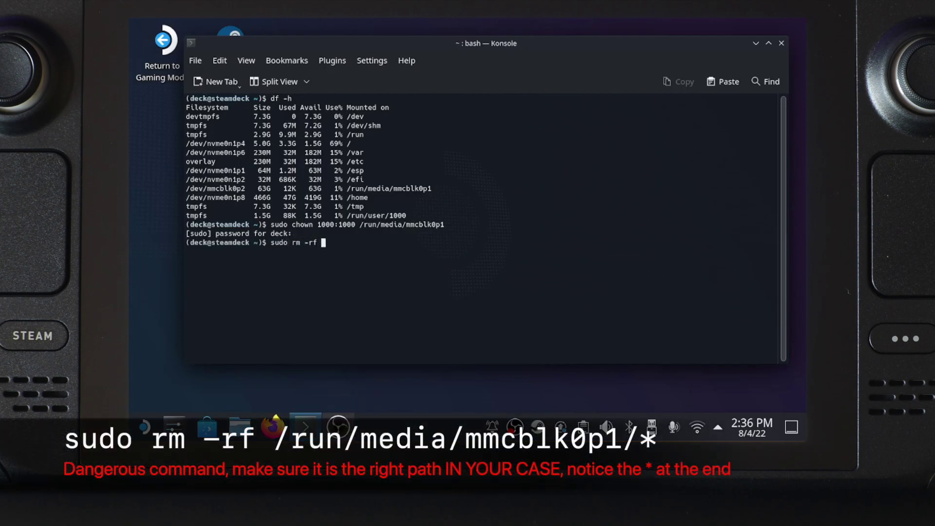
type("/run/me")
type("dia/")
type("m")
key("Tab")
type("1/")
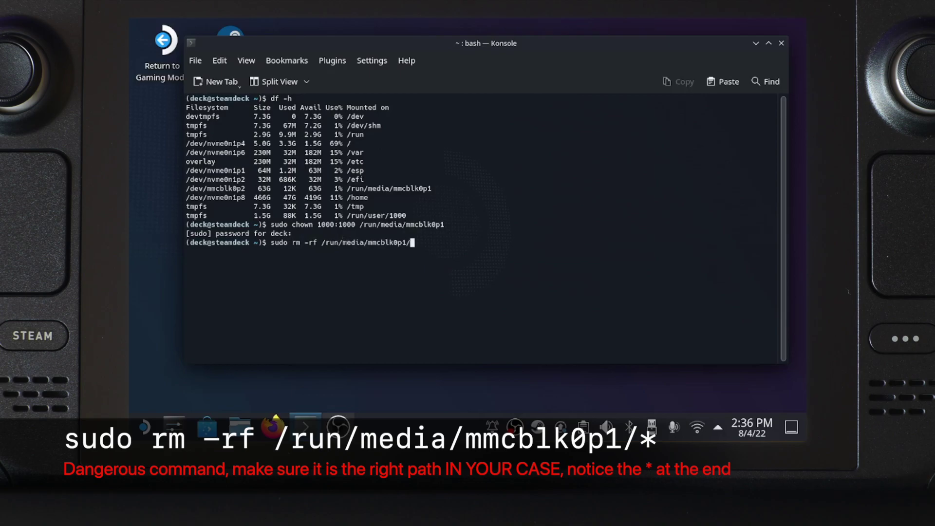
type("*")
key("Return")
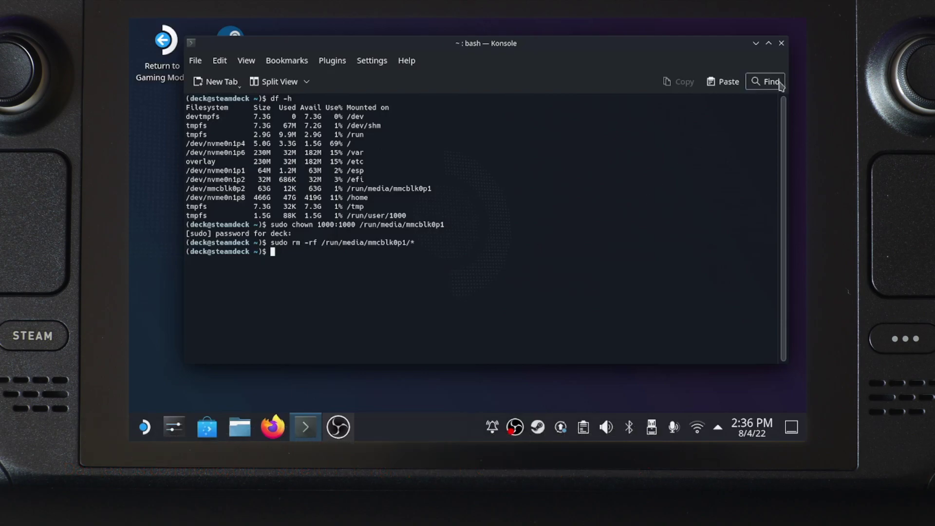
left_click(781, 43)
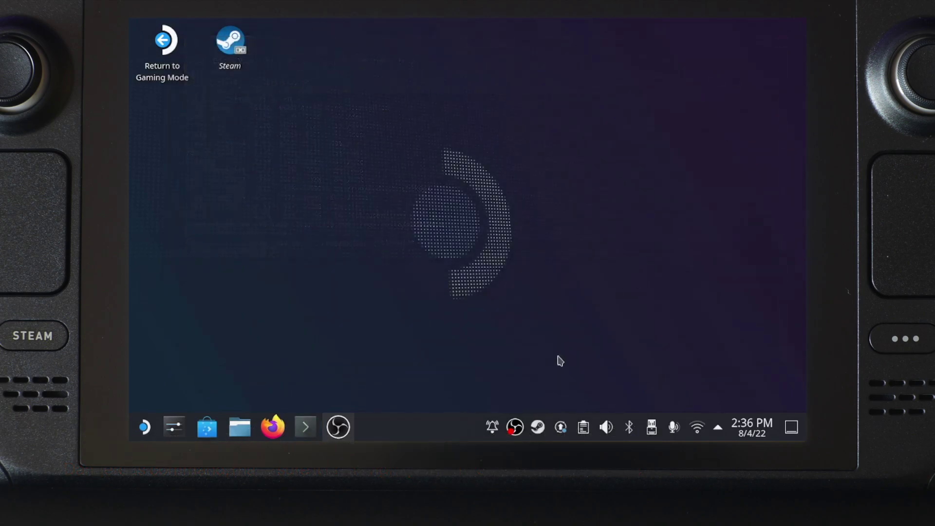
Switch to Steam's download settings and add the 62.7 GB MicroSD Card as a new Steam library folder.
right_click(540, 424)
left_click(554, 364)
left_click(357, 204)
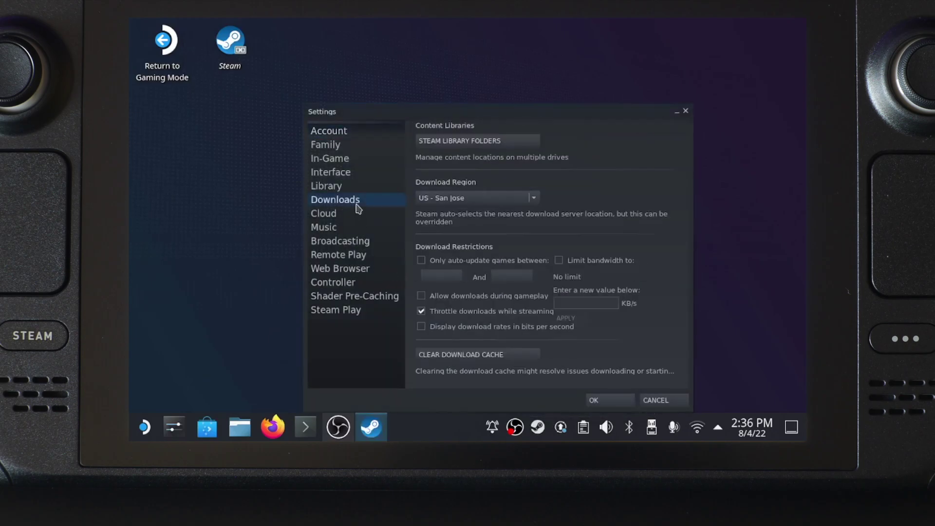
left_click(482, 140)
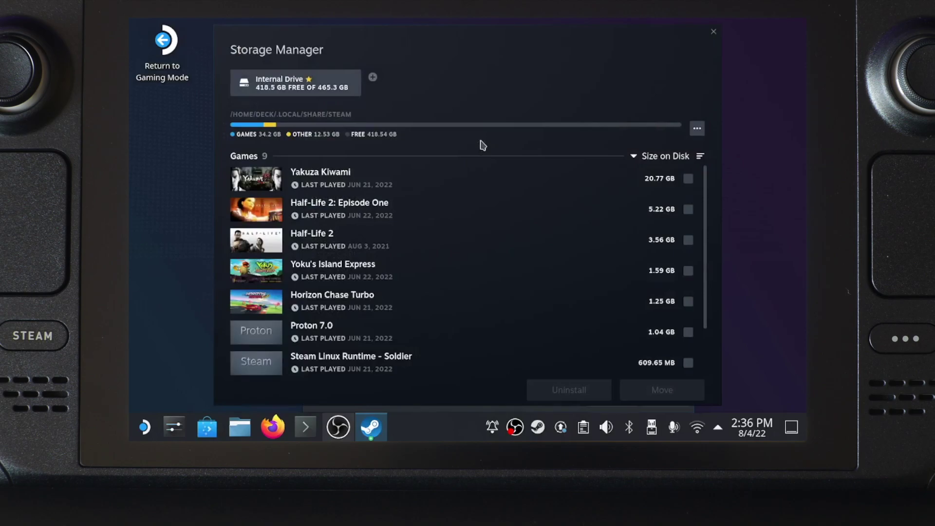
left_click(372, 77)
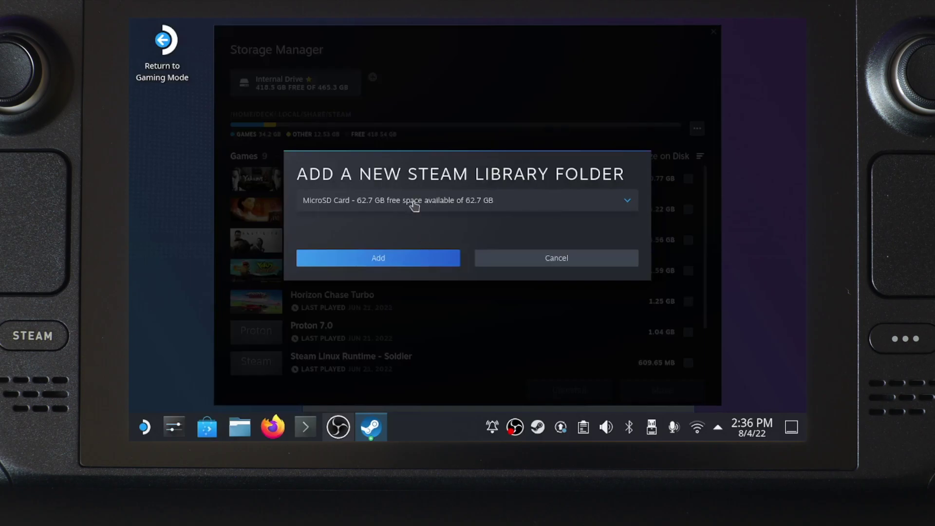
left_click(414, 204)
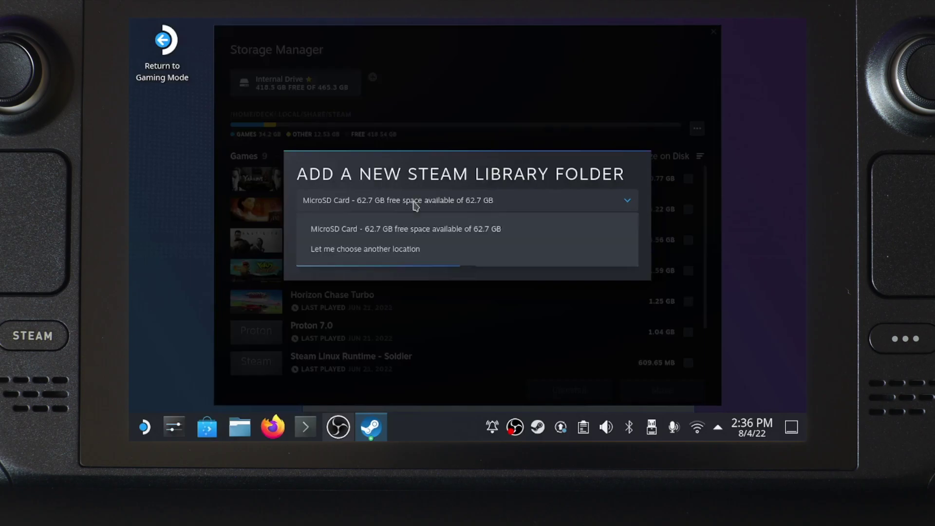
left_click(414, 204)
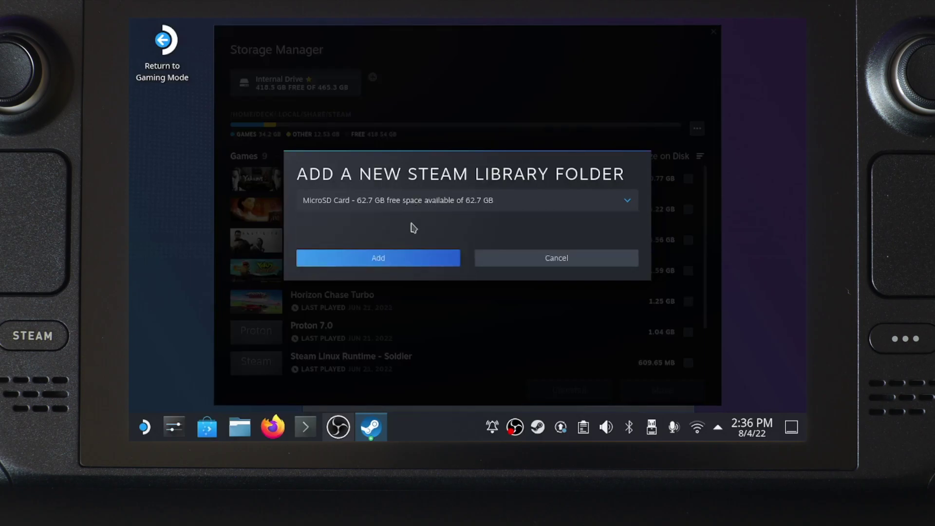
left_click(403, 259)
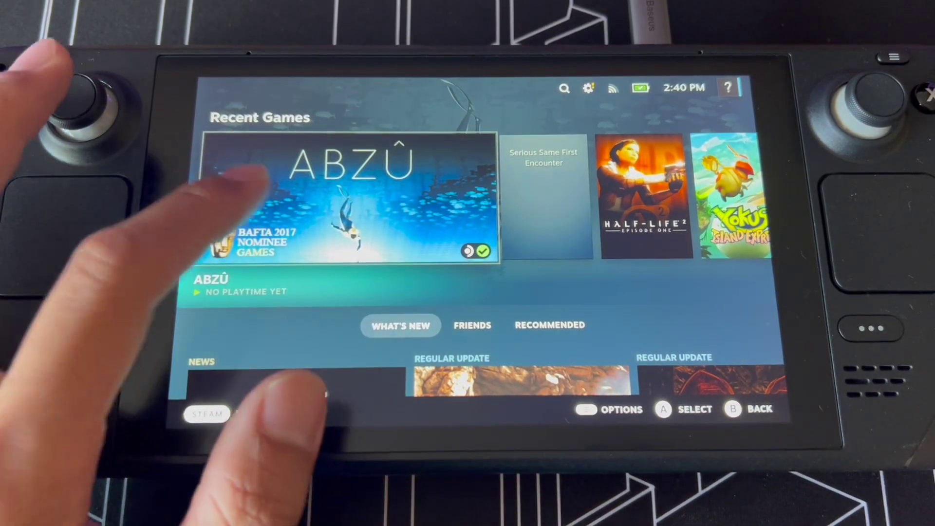
In Gaming Mode, move the ABZÛ install folder from the Internal Drive to the MicroSD Card through the game's local files properties.
left_click(265, 188)
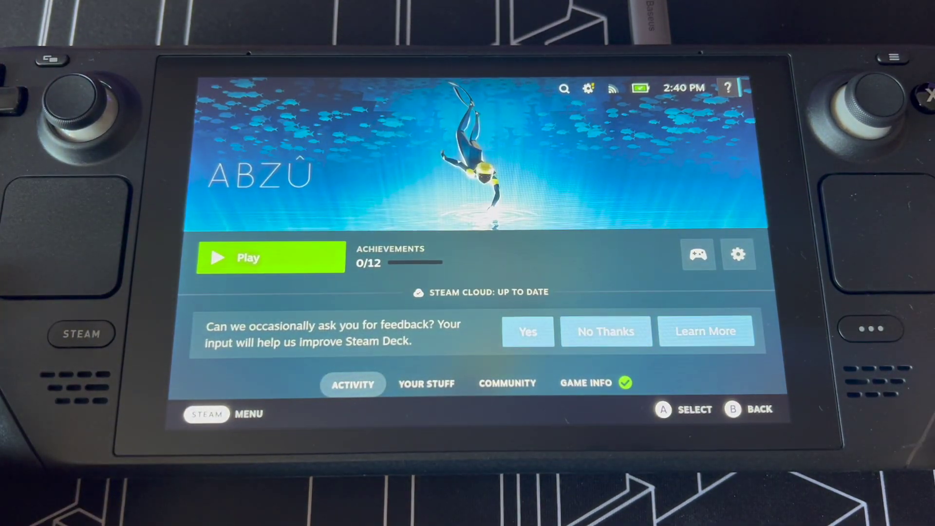
left_click(870, 329)
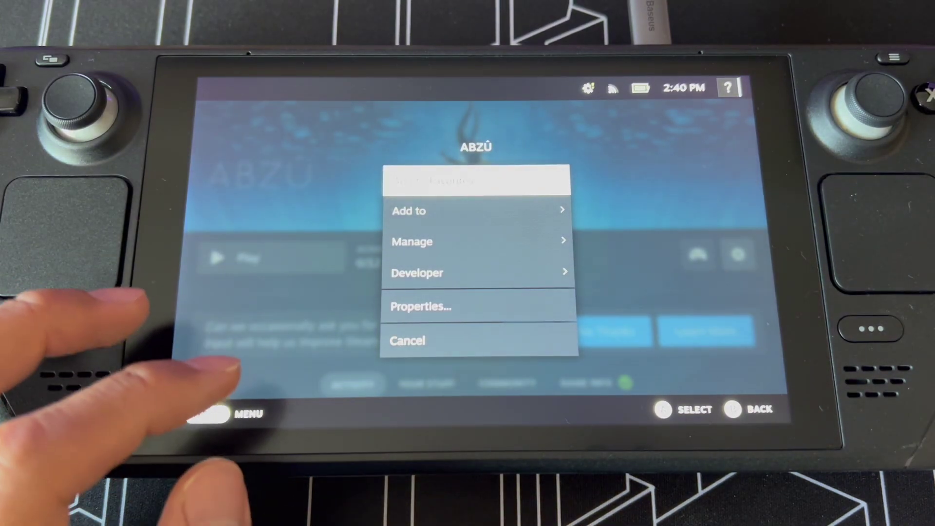
left_click(421, 306)
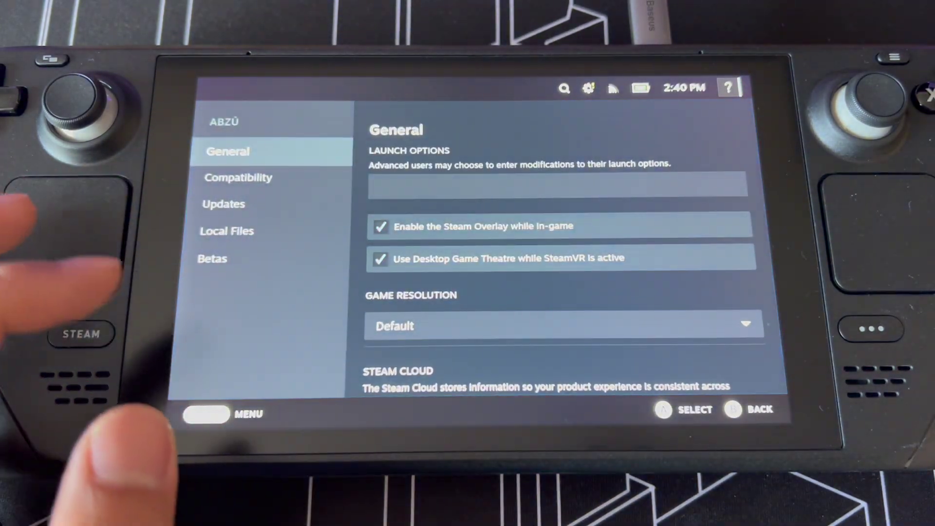
left_click(227, 231)
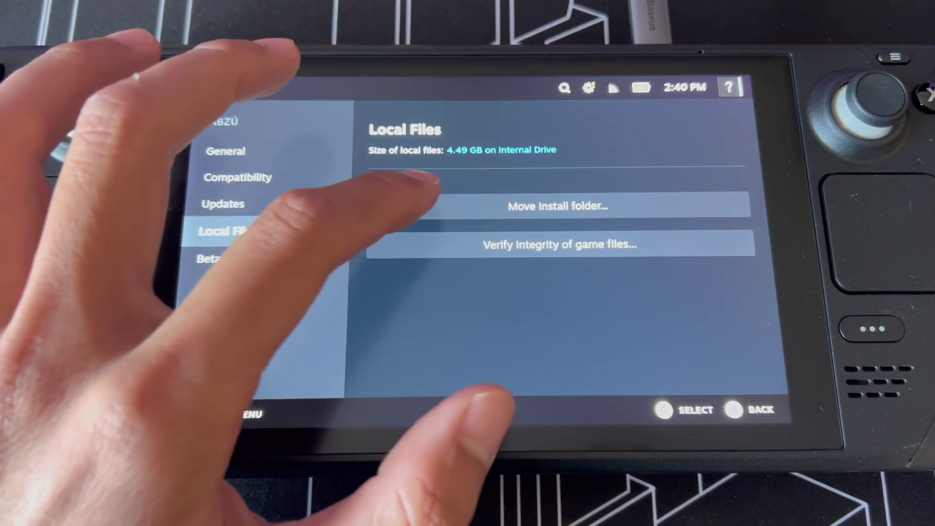
left_click(439, 208)
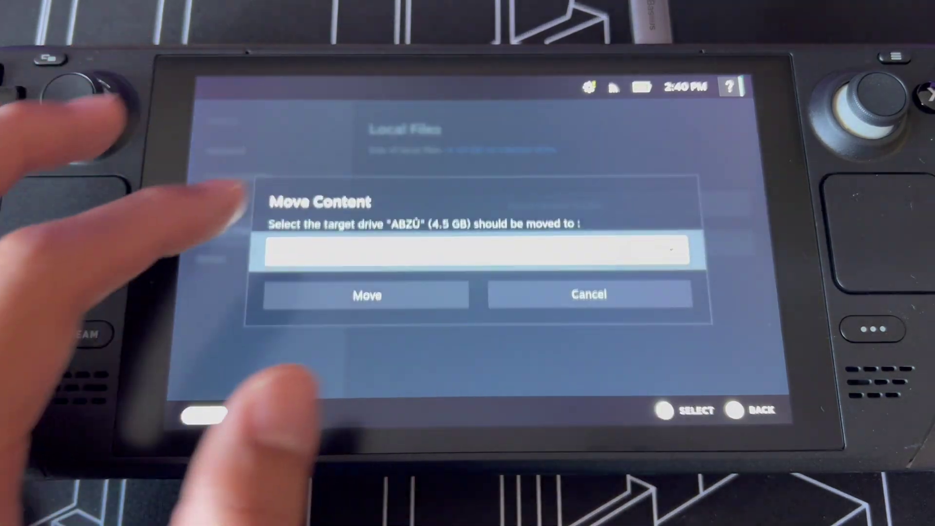
left_click(367, 294)
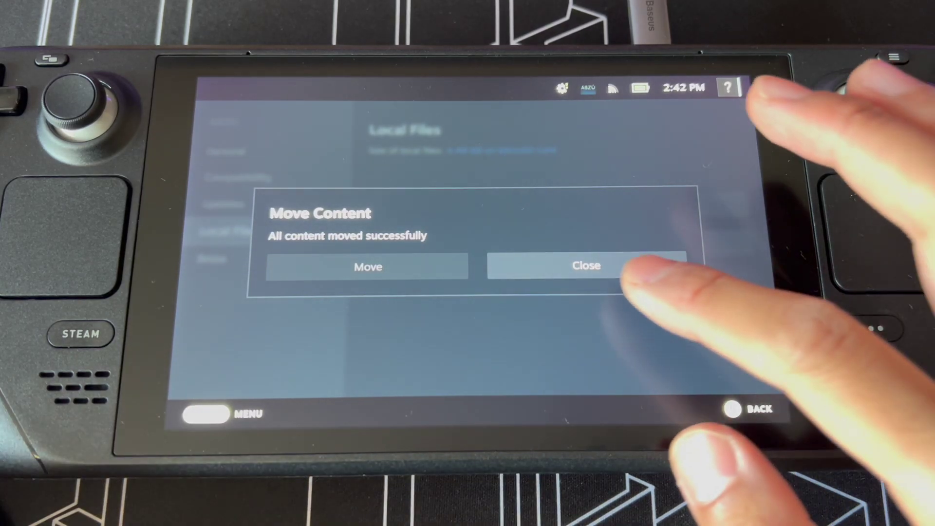
left_click(618, 267)
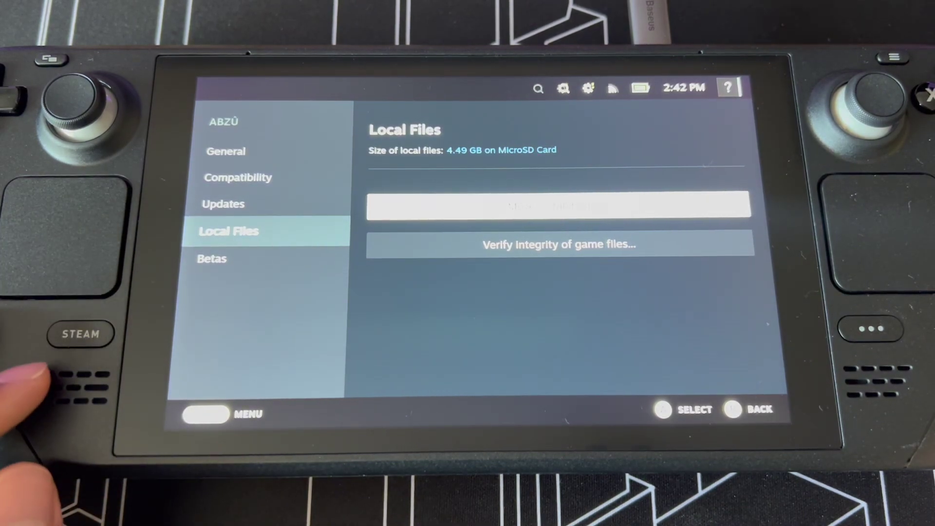
Examine the MicroSD Card's space usage and installed games in the Steam Deck's storage settings.
key("super")
key("Return")
key("super")
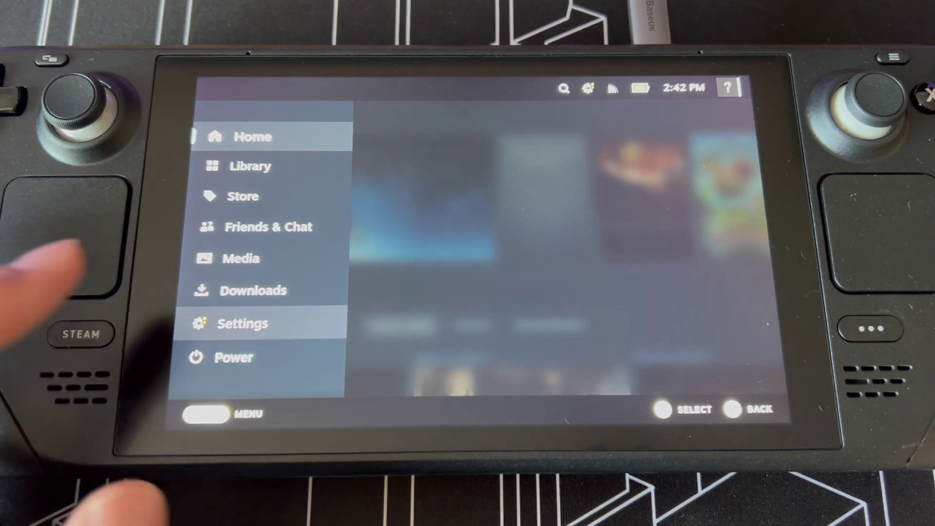
left_click(240, 324)
scroll(268, 243, "down", 5)
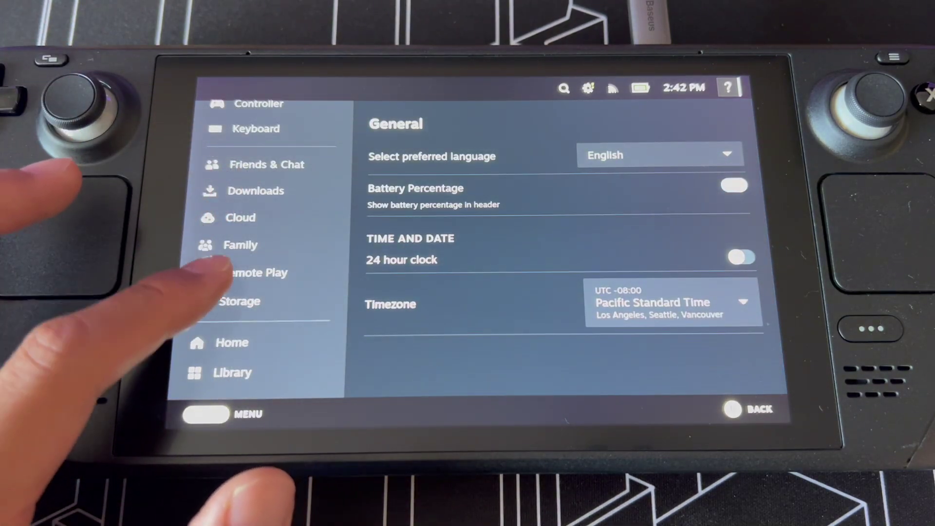
left_click(238, 319)
left_click(603, 128)
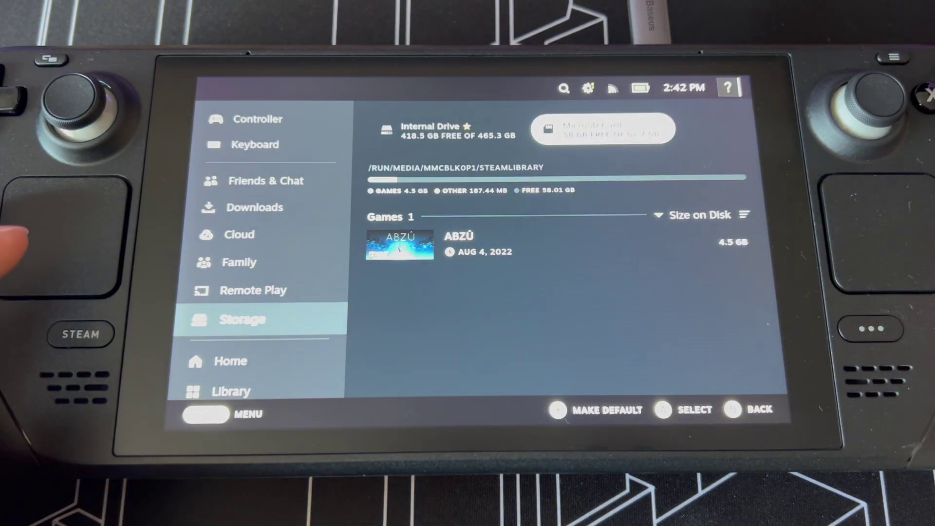
scroll(263, 243, "up", 5)
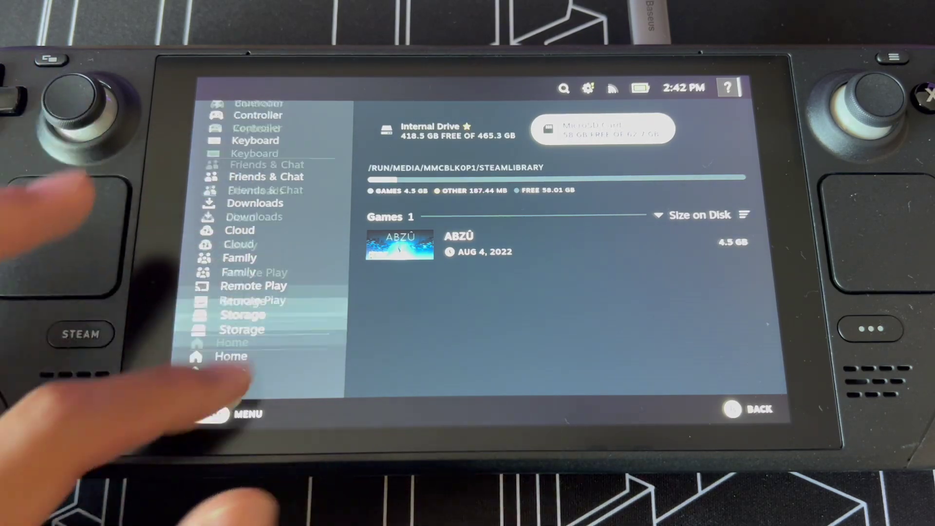
Switch the Steam Deck from Gaming Mode to the desktop.
left_click(80, 334)
left_click(219, 355)
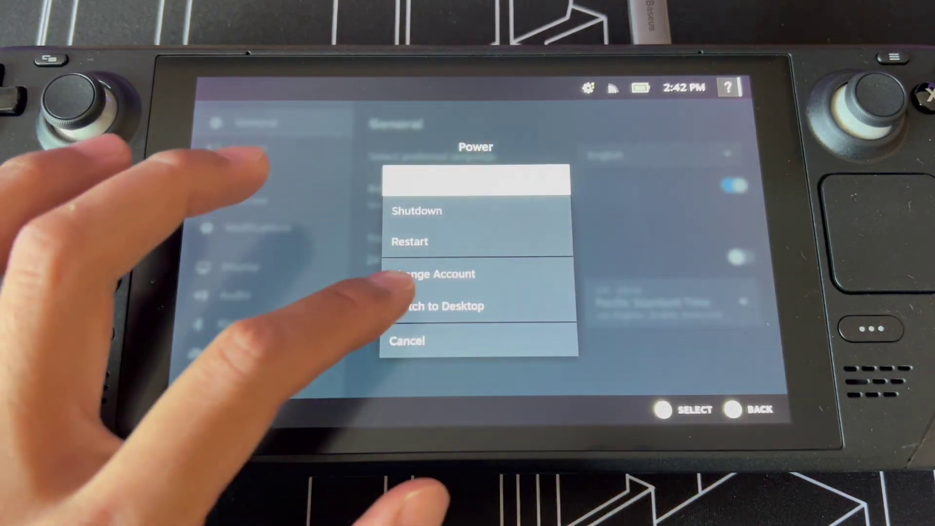
left_click(463, 305)
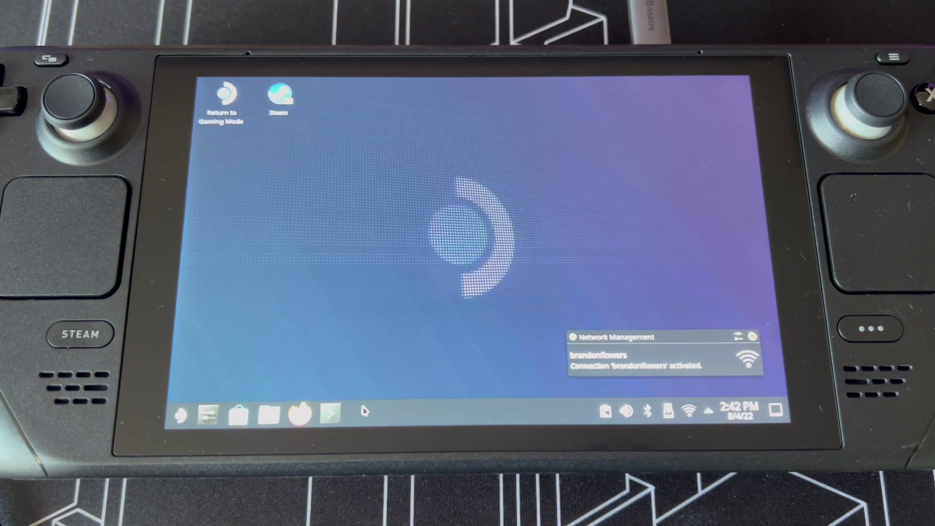
Open Konsole and list the mounted filesystems with df -h to check the usage of /dev/mmcblk0p2.
left_click(332, 414)
type("df h")
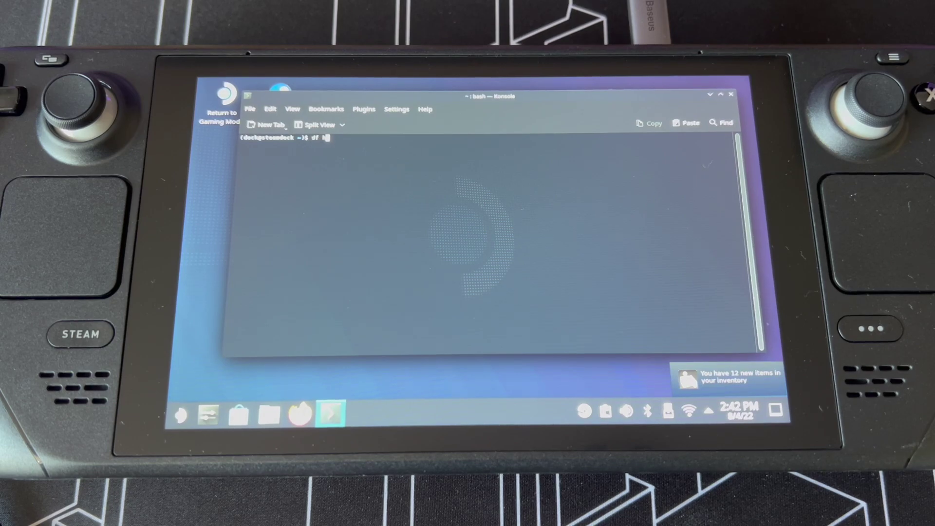
key("Return")
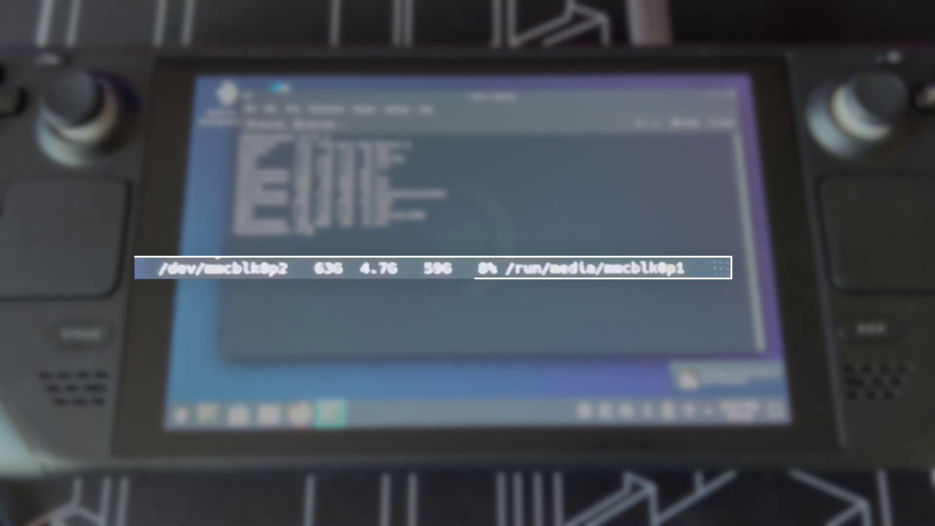